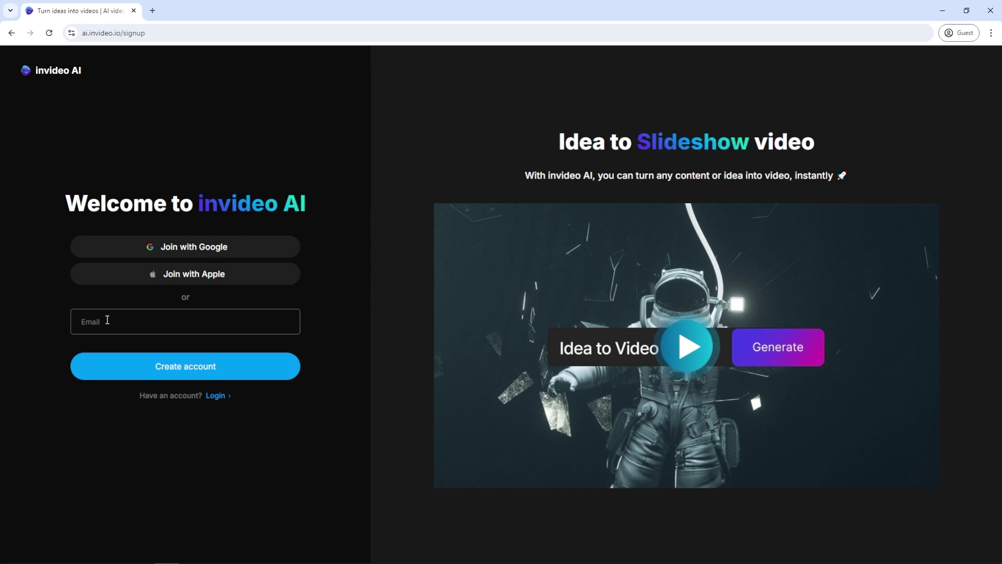
pyautogui.click(134, 320)
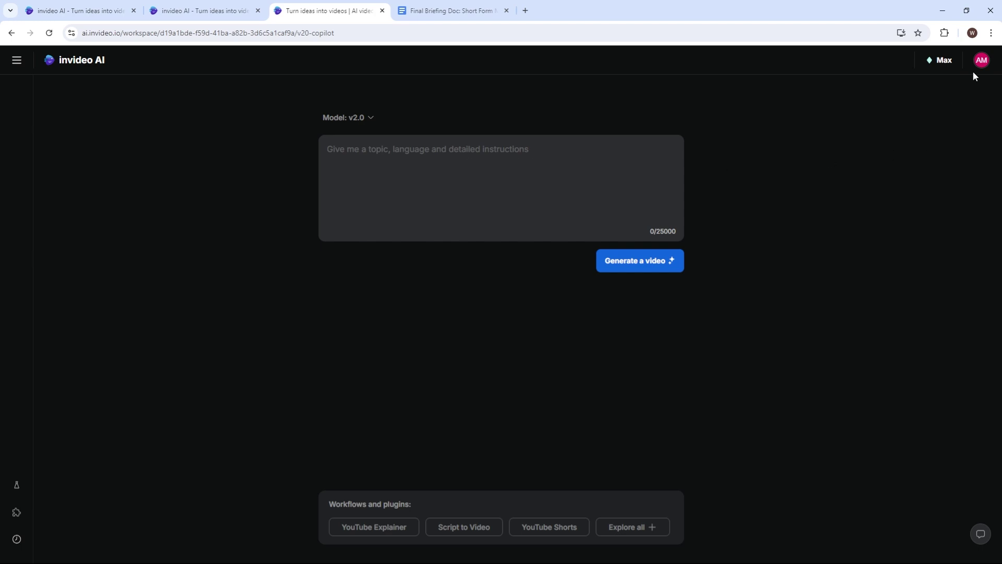
# Step: Look at the workspace settings, and return to the video prompt page
pyautogui.click(981, 60)
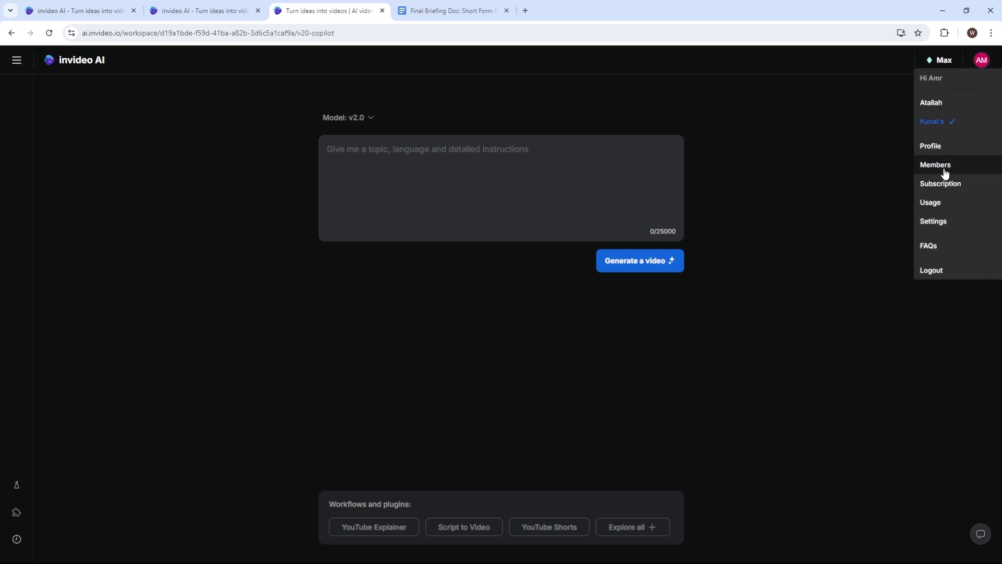
pyautogui.click(949, 221)
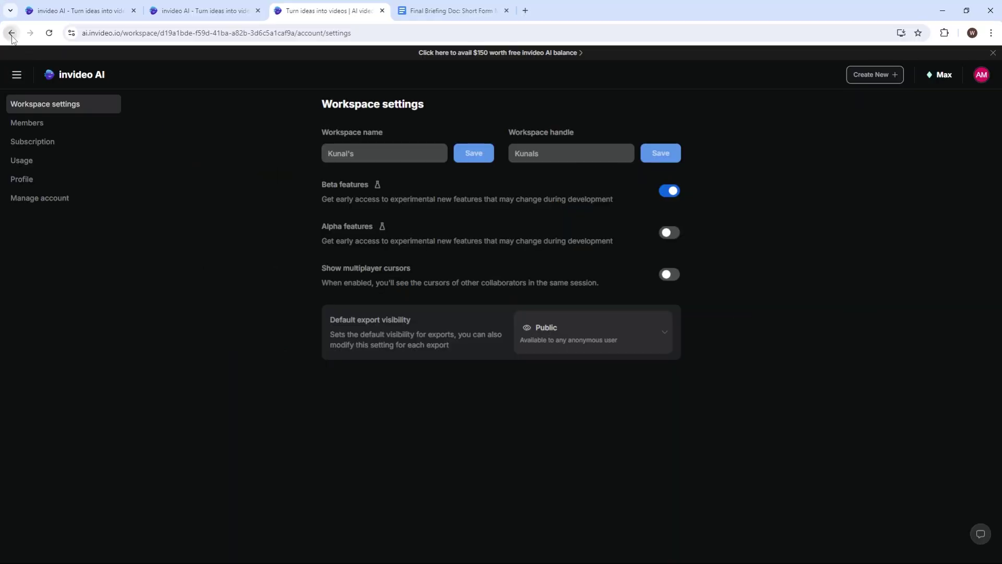
pyautogui.click(11, 31)
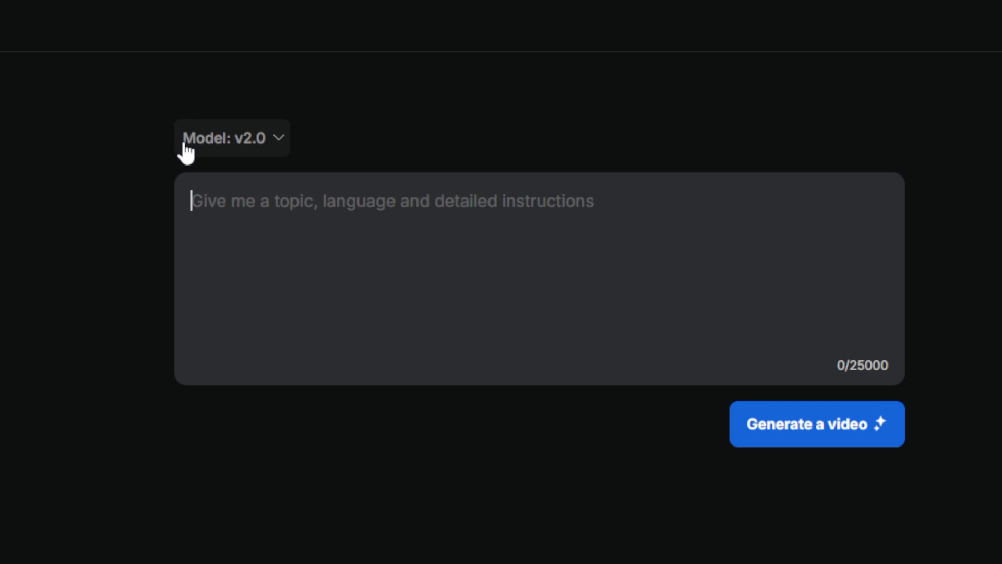
# Step: Review the available invideo AI model versions, leave the model at v2.0, and go to the empty prompt
pyautogui.click(262, 142)
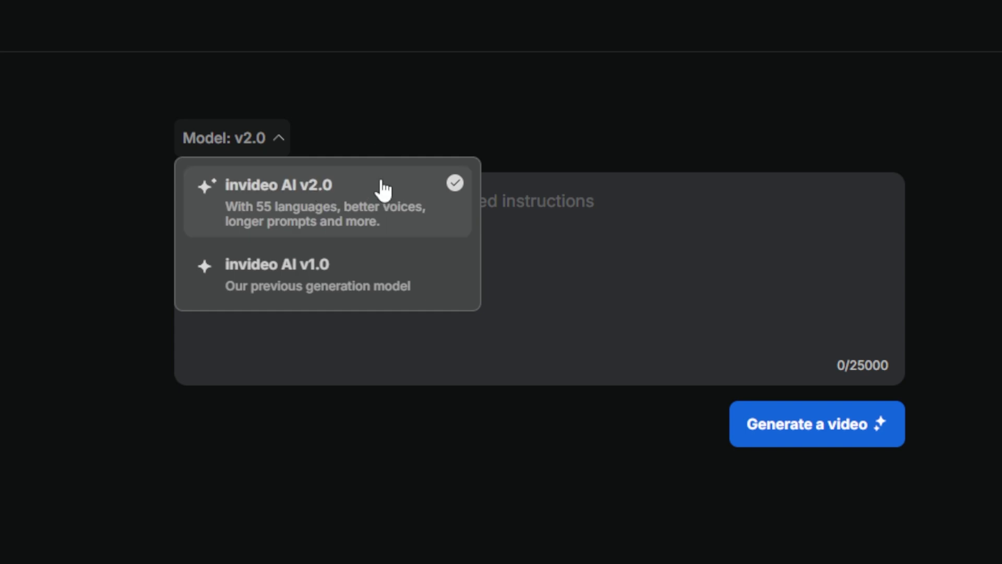
pyautogui.click(374, 112)
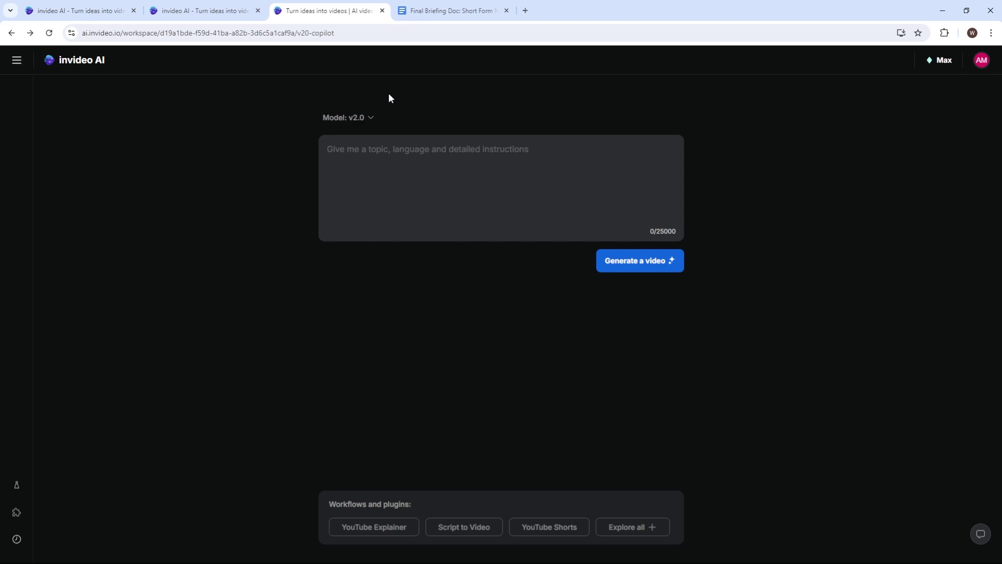
pyautogui.click(441, 174)
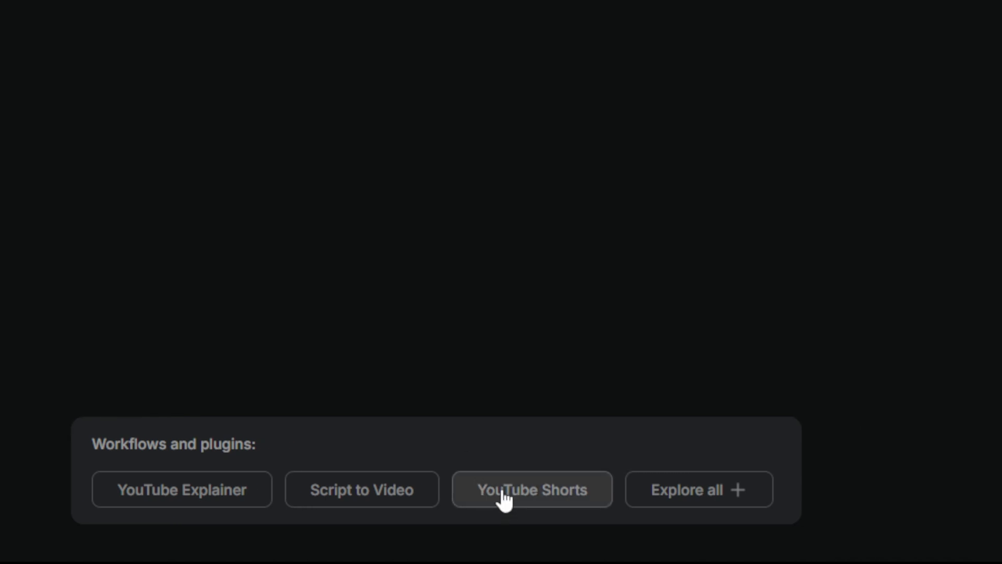
# Step: Start a very fast paced YouTube Shorts prompt about "What is the best 5 places to visit in Egypt"
pyautogui.click(504, 496)
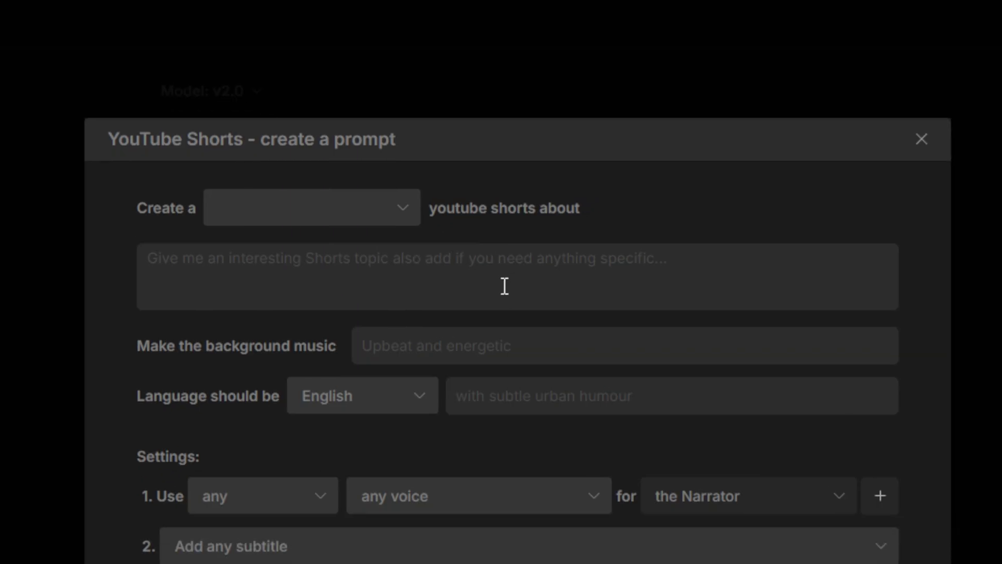
pyautogui.scroll(-1, 501, 286)
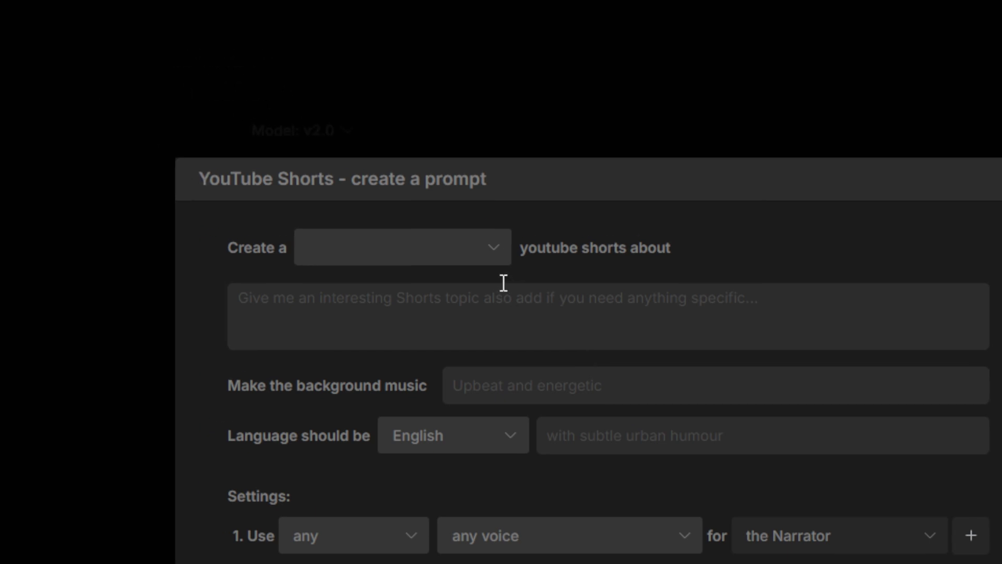
pyautogui.click(485, 265)
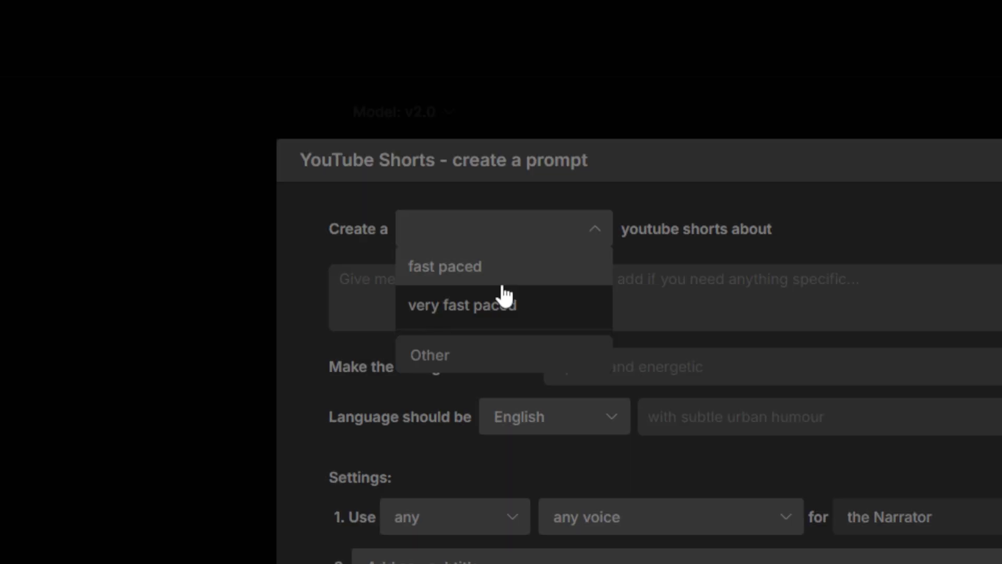
pyautogui.click(504, 292)
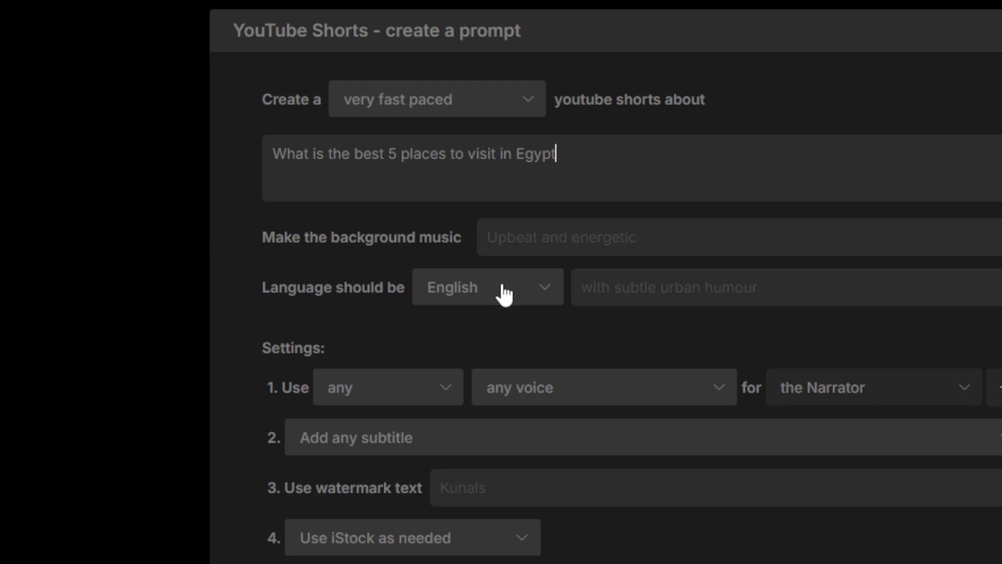
# Step: Set the language of the YouTube Shorts prompt to Arabic
pyautogui.click(470, 388)
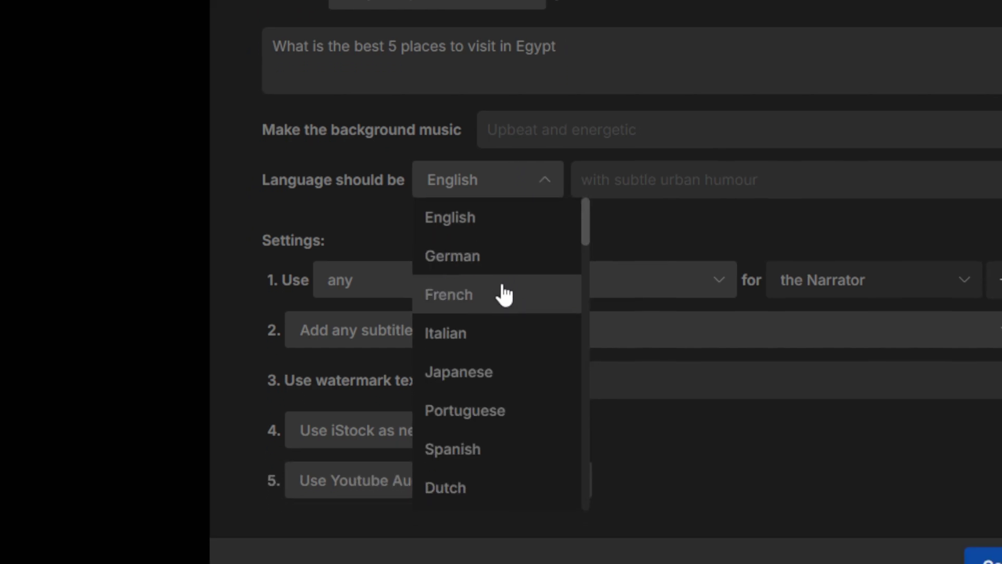
pyautogui.scroll(-8, 505, 295)
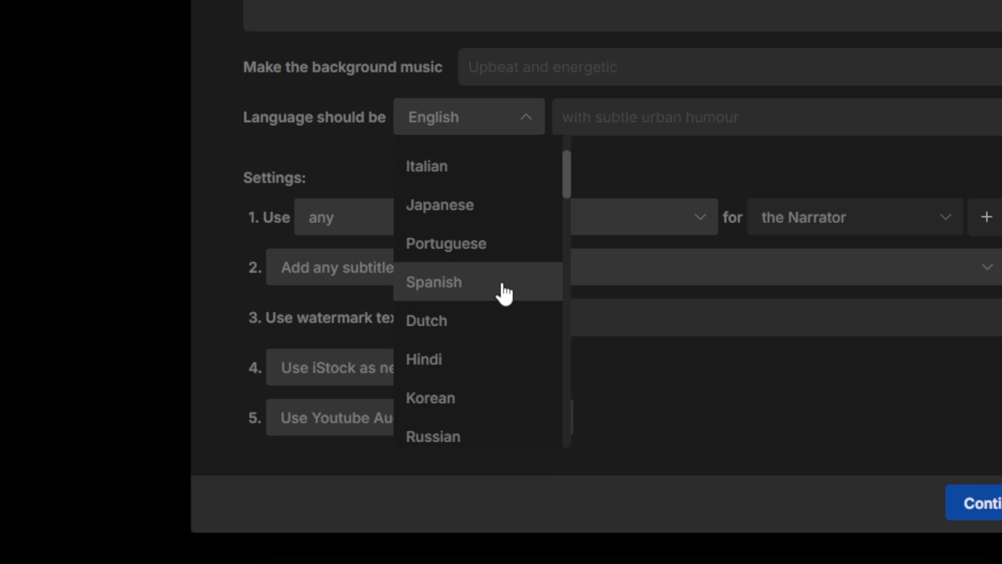
pyautogui.scroll(-12, 505, 295)
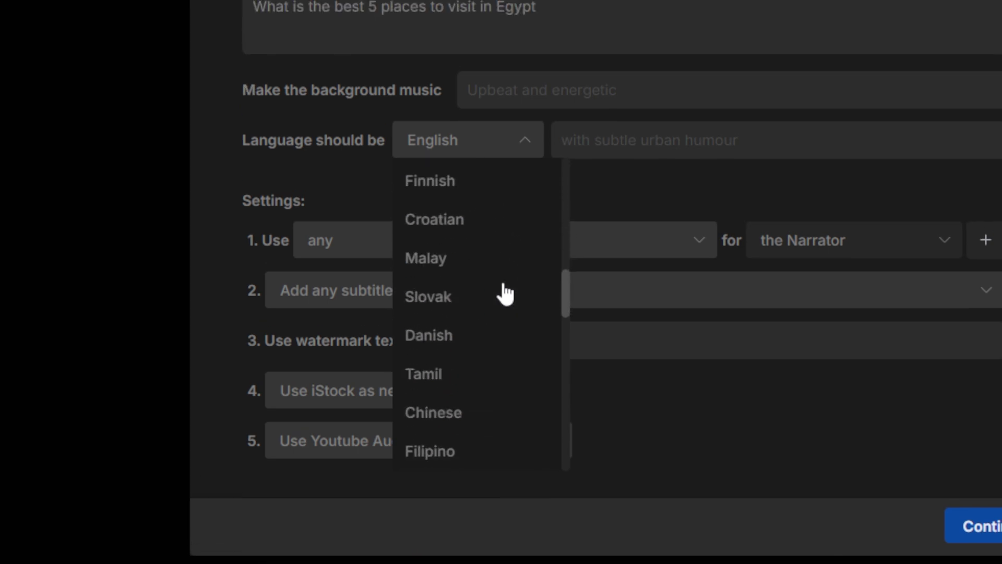
pyautogui.scroll(3, 505, 295)
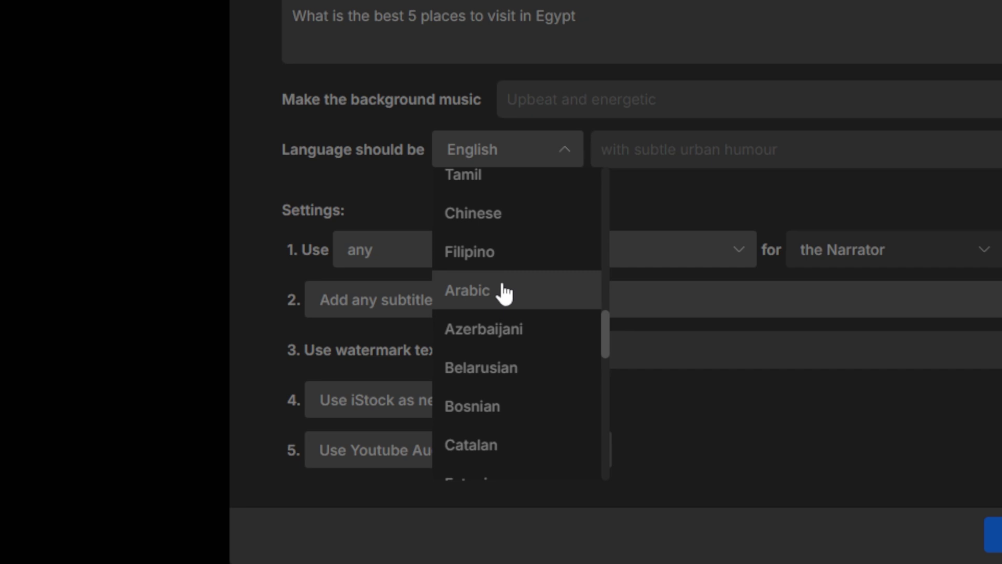
pyautogui.click(504, 292)
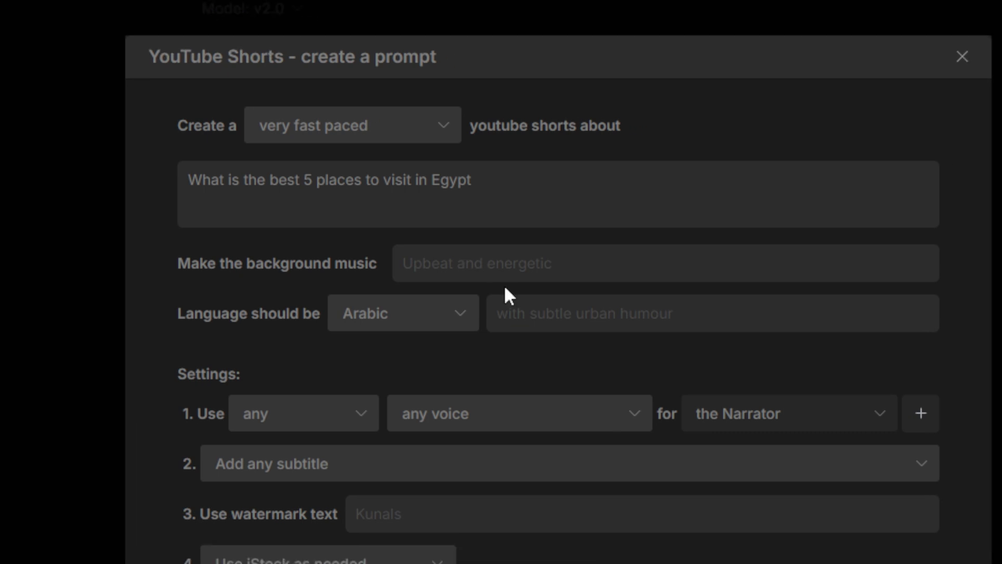
pyautogui.click(576, 338)
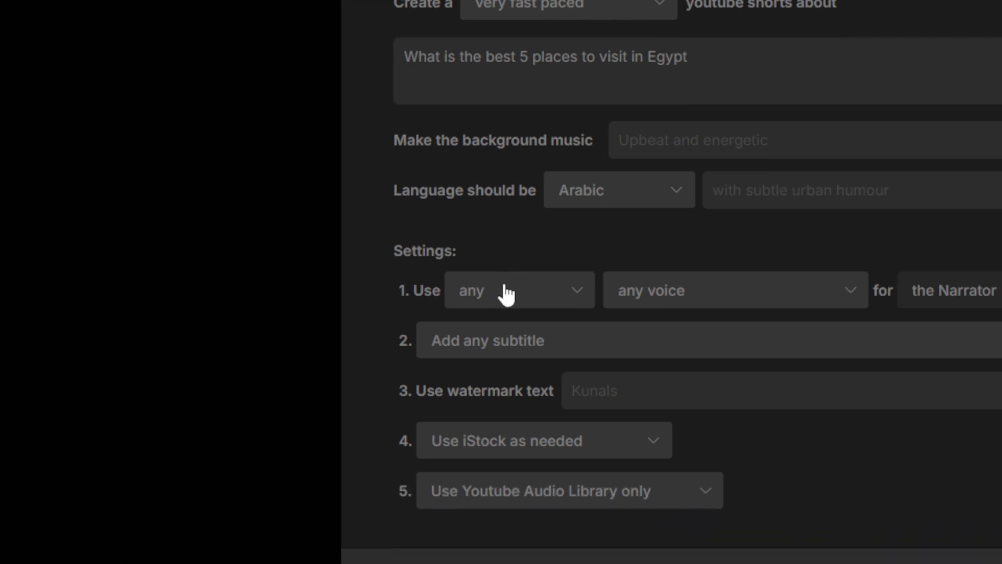
# Step: Set the narrator to a male with any voice in the YouTube Shorts prompt settings
pyautogui.click(504, 295)
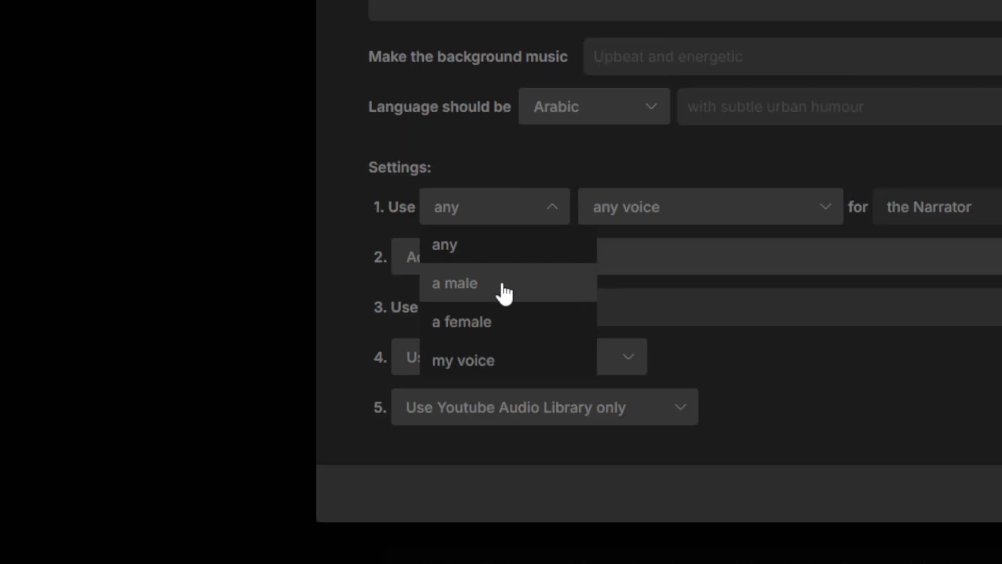
pyautogui.click(491, 233)
pyautogui.click(640, 166)
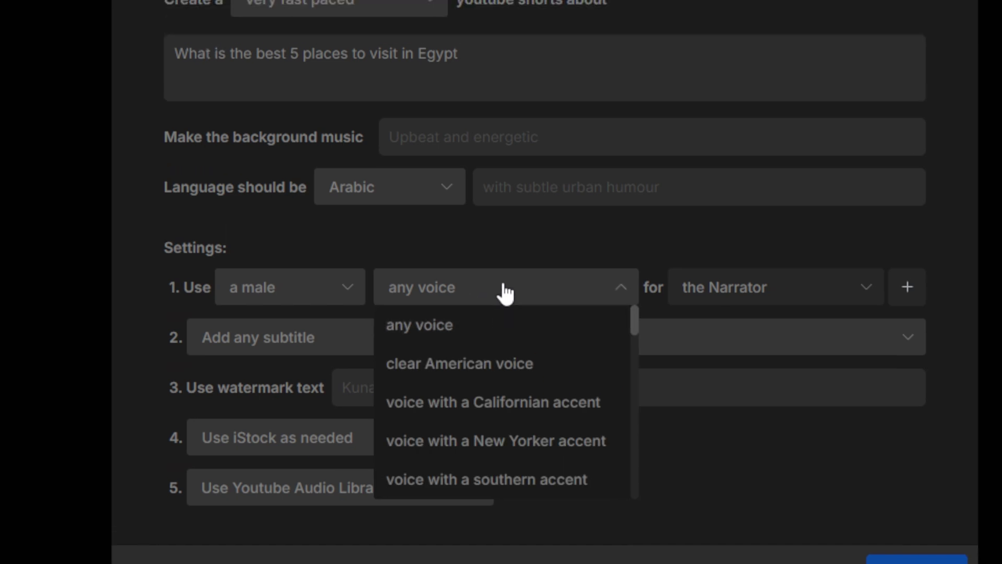
pyautogui.click(503, 292)
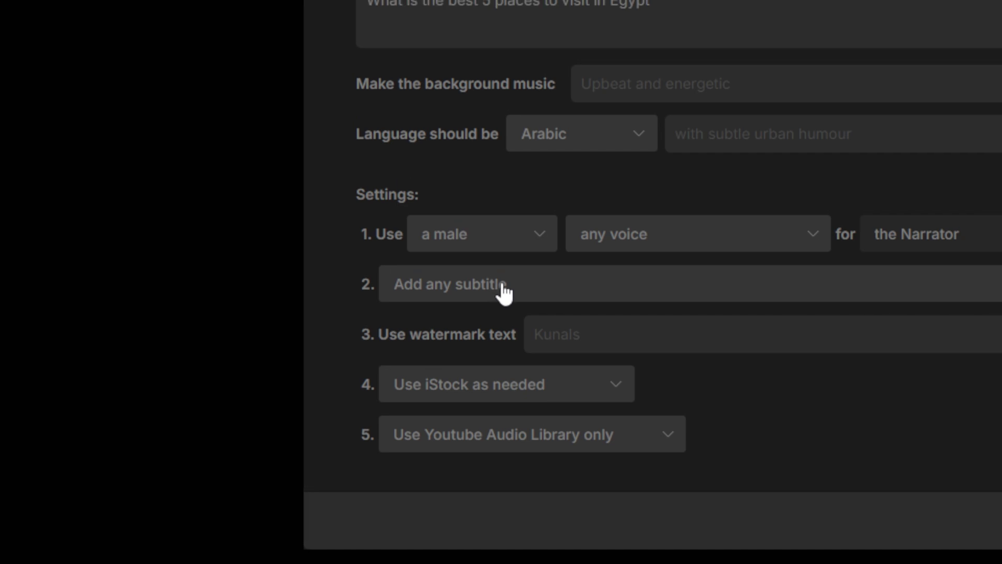
pyautogui.doubleClick(526, 386)
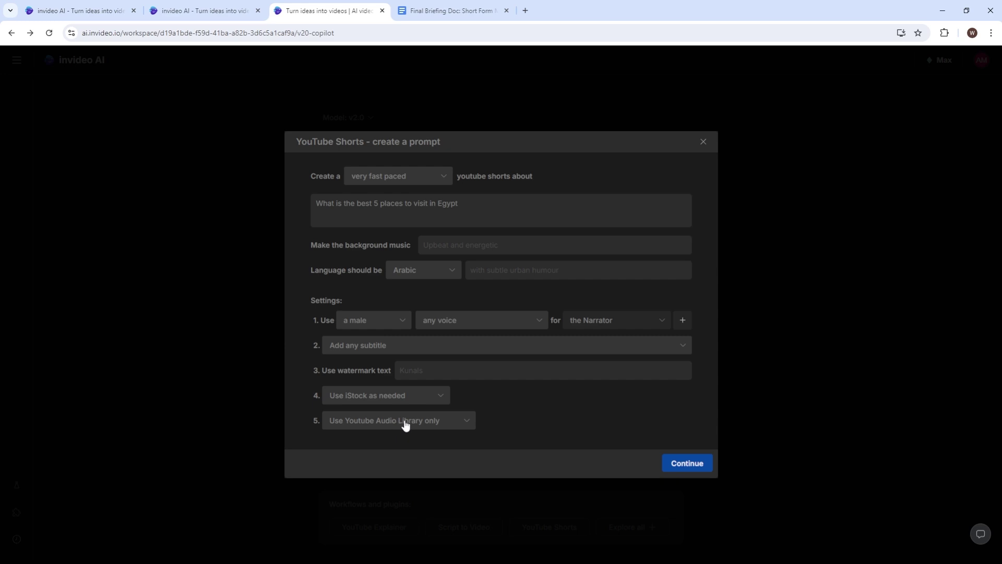
# Step: Generate the video from the finished prompt, choosing Adventure seekers as the audience
pyautogui.click(672, 464)
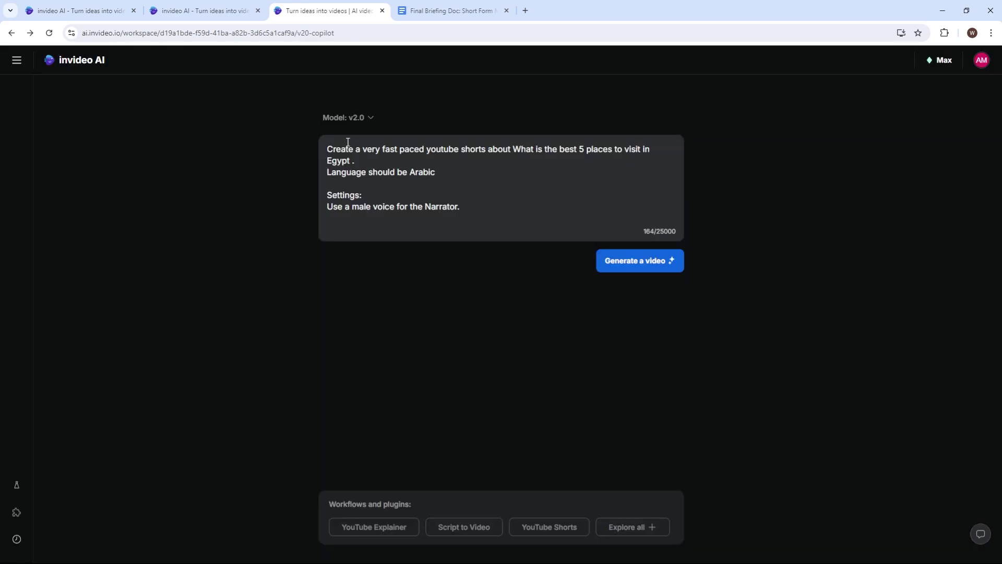
pyautogui.click(621, 255)
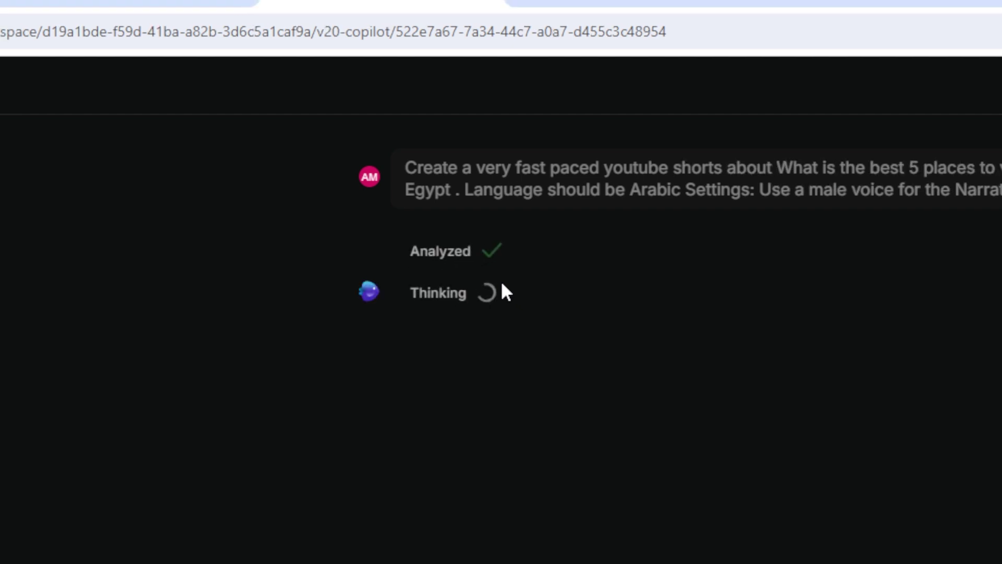
pyautogui.click(244, 2)
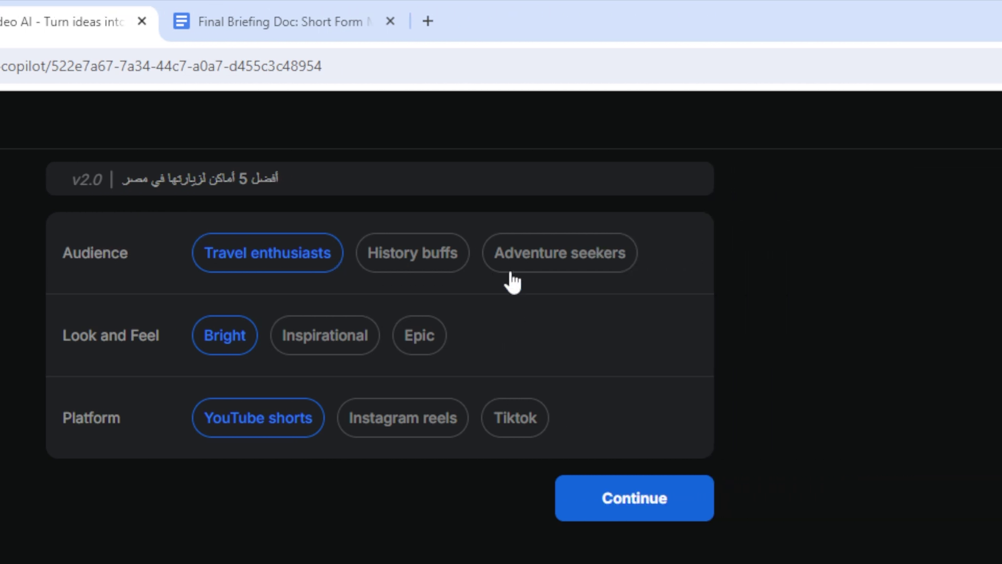
pyautogui.click(504, 259)
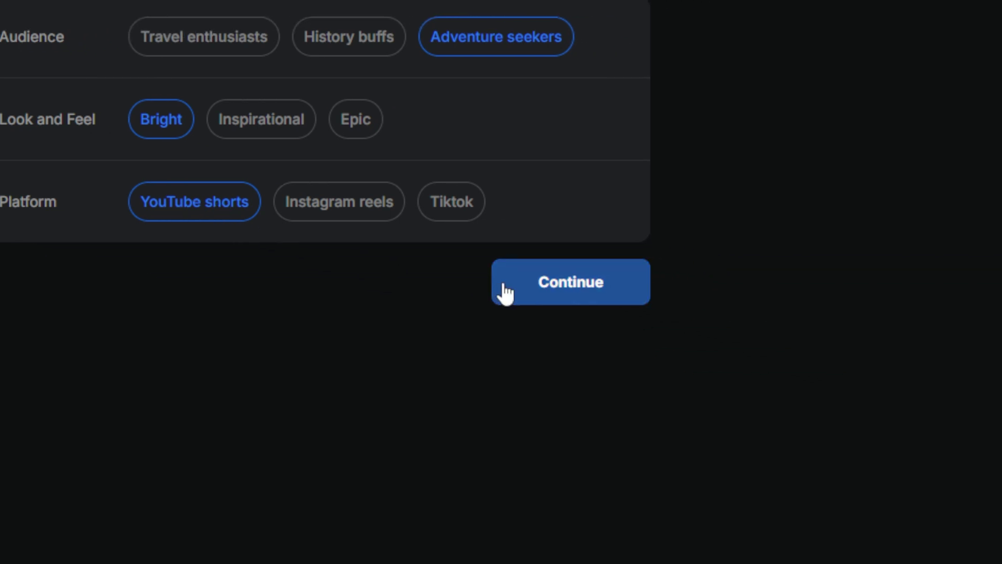
pyautogui.click(506, 293)
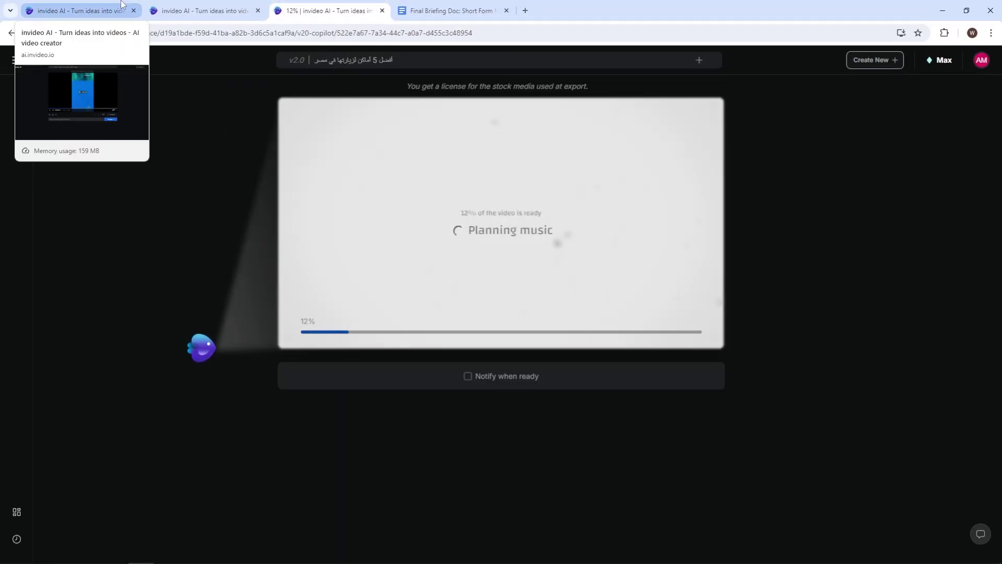
# Step: Switch to the Marsa Alam video and play it from the start in full screen
pyautogui.click(114, 5)
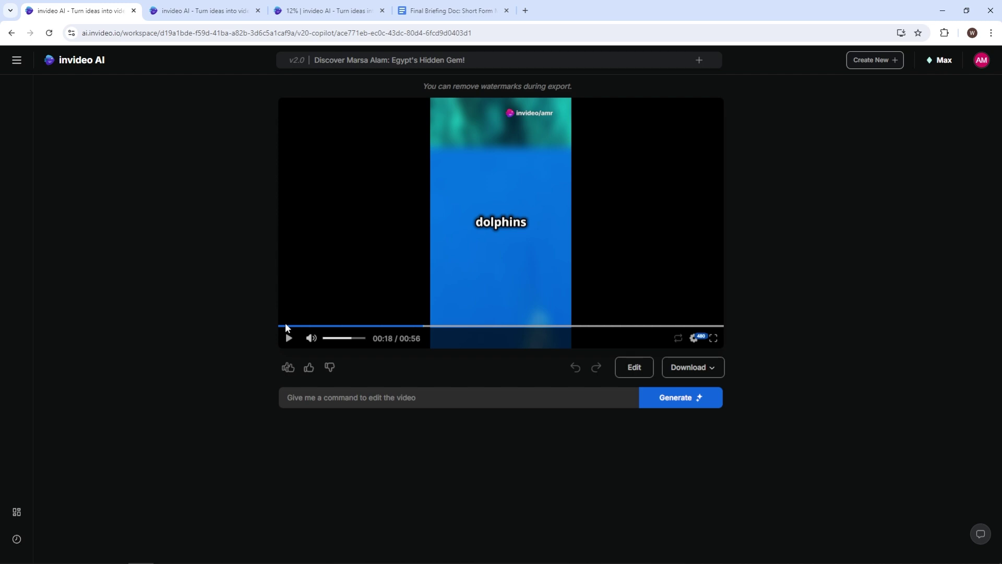
pyautogui.click(285, 325)
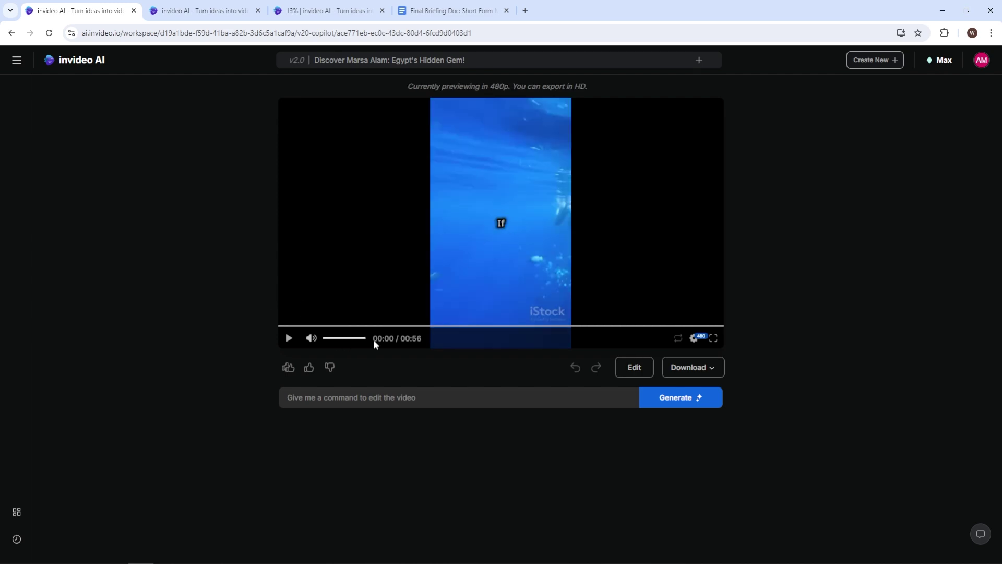
pyautogui.click(713, 338)
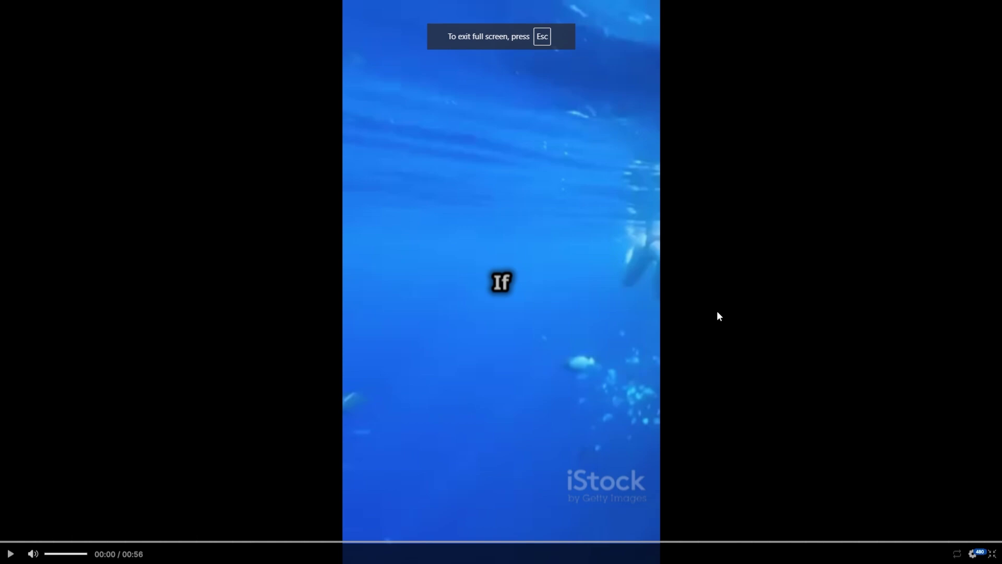
pyautogui.click(763, 257)
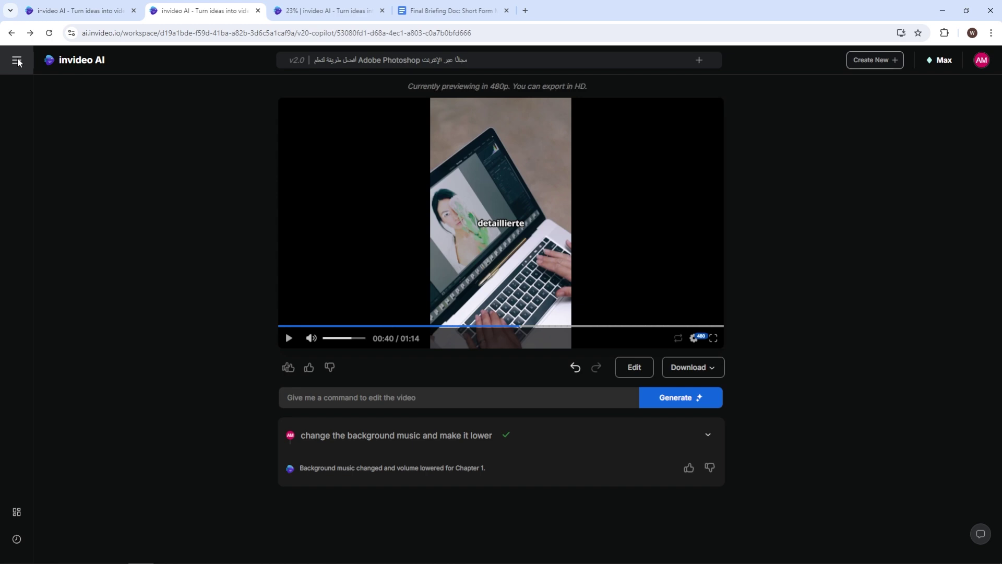
# Step: Open the Voices plugin and start adding a new voice
pyautogui.click(17, 61)
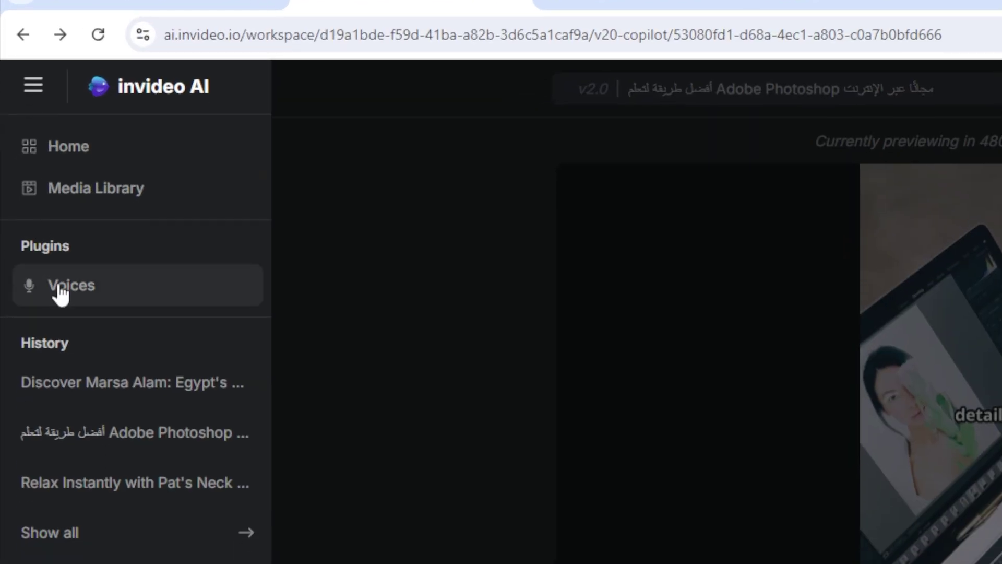
pyautogui.click(87, 287)
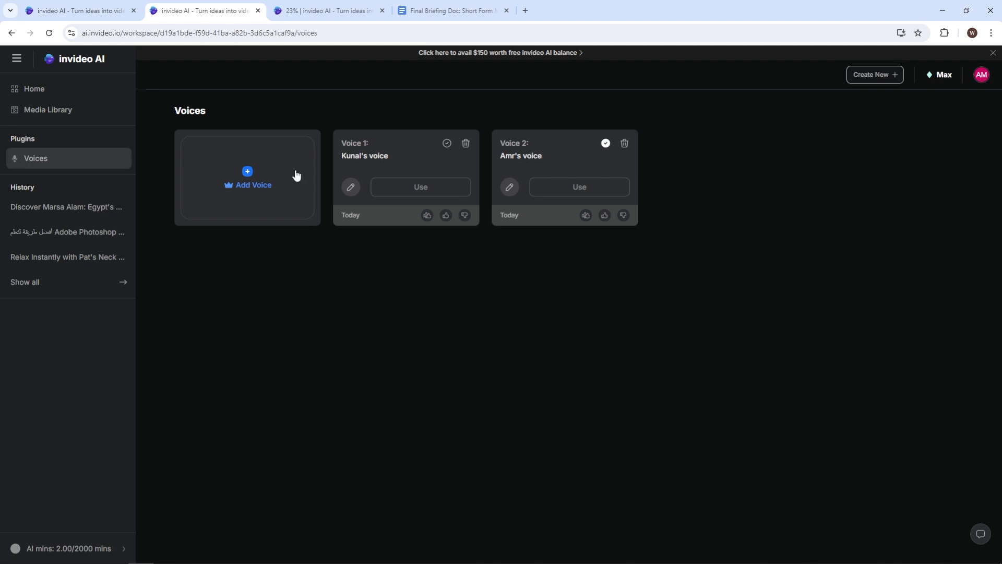
pyautogui.click(276, 167)
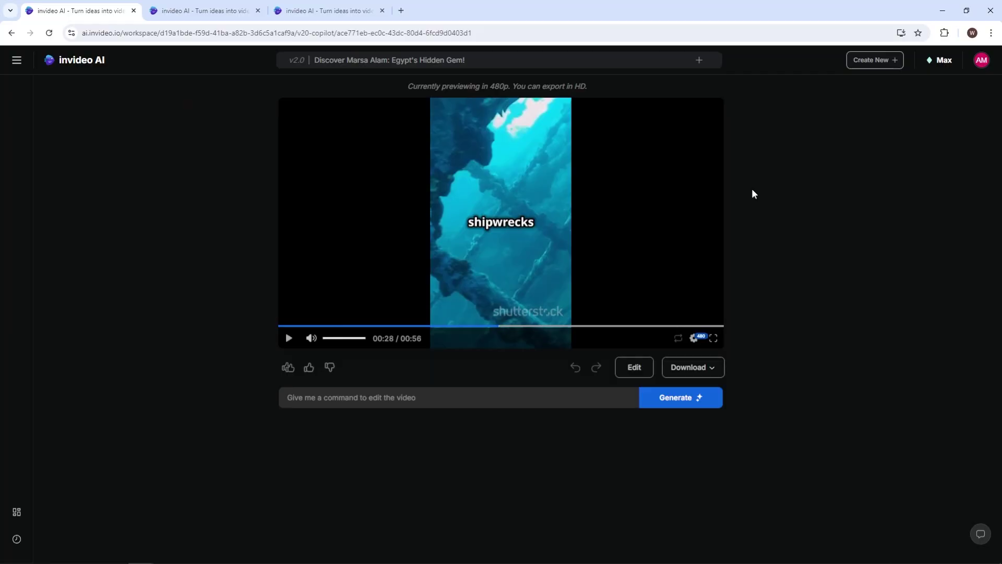
# Step: Play a short part of the Marsa Alam video, and submit the edit command "change the language to Spanish"
pyautogui.click(450, 225)
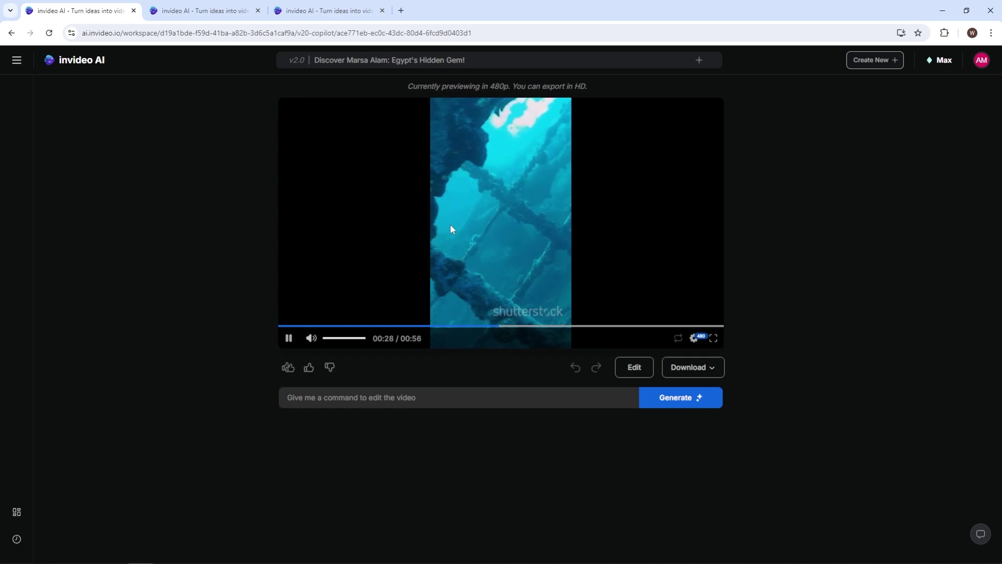
pyautogui.click(457, 218)
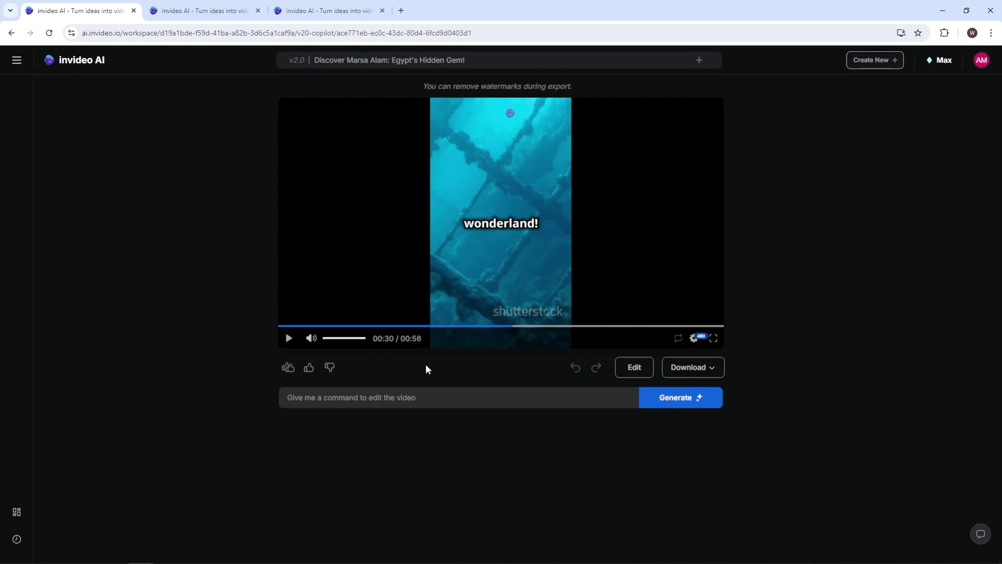
pyautogui.click(401, 400)
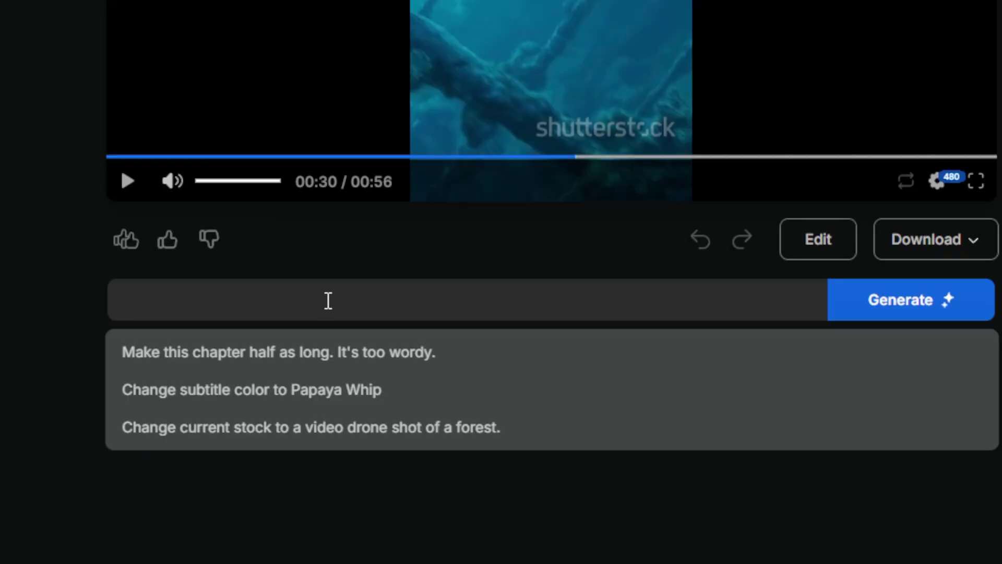
pyautogui.write('change the language to Spanish')
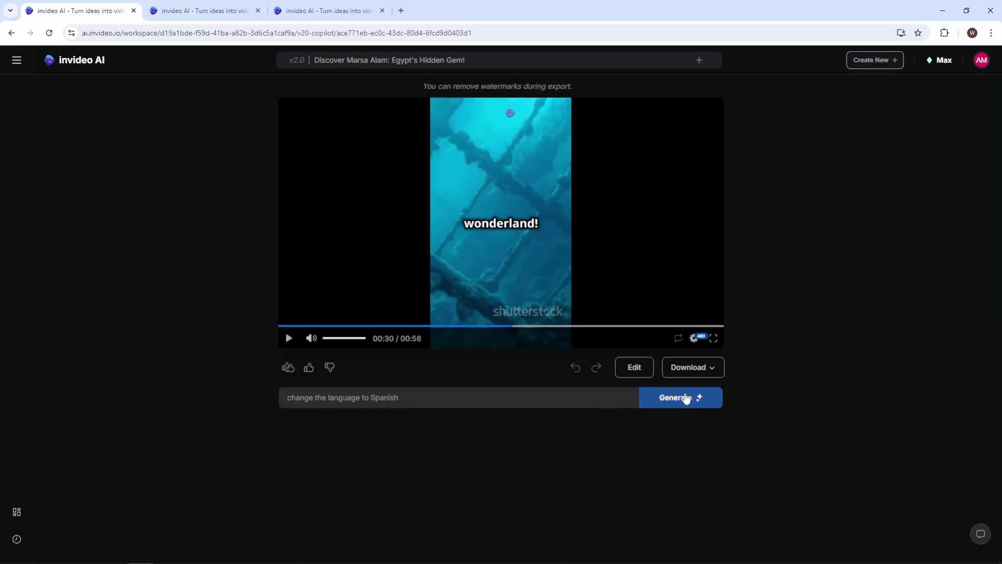
pyautogui.click(685, 398)
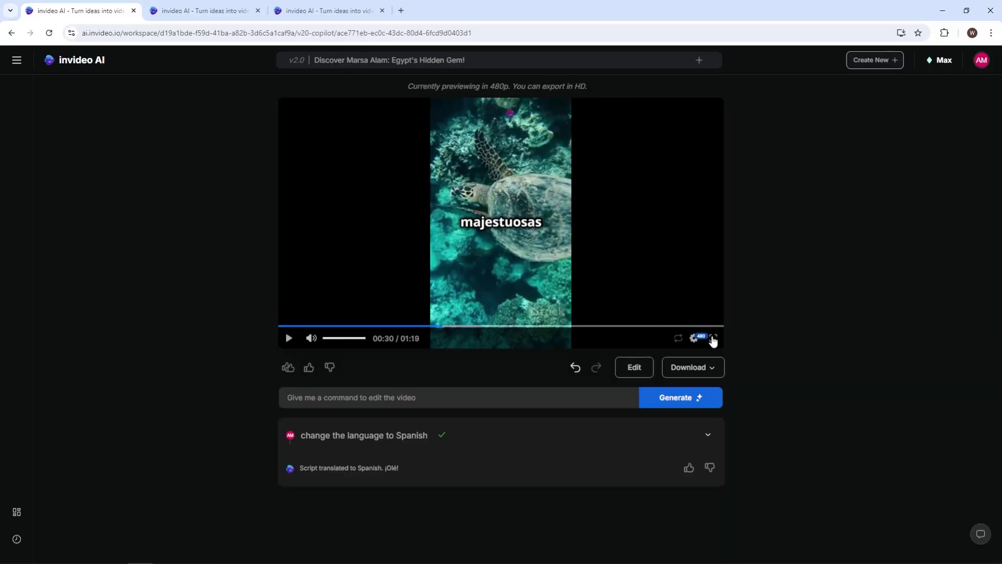
# Step: Open the Spanish version of the Marsa Alam video in full screen
pyautogui.click(713, 338)
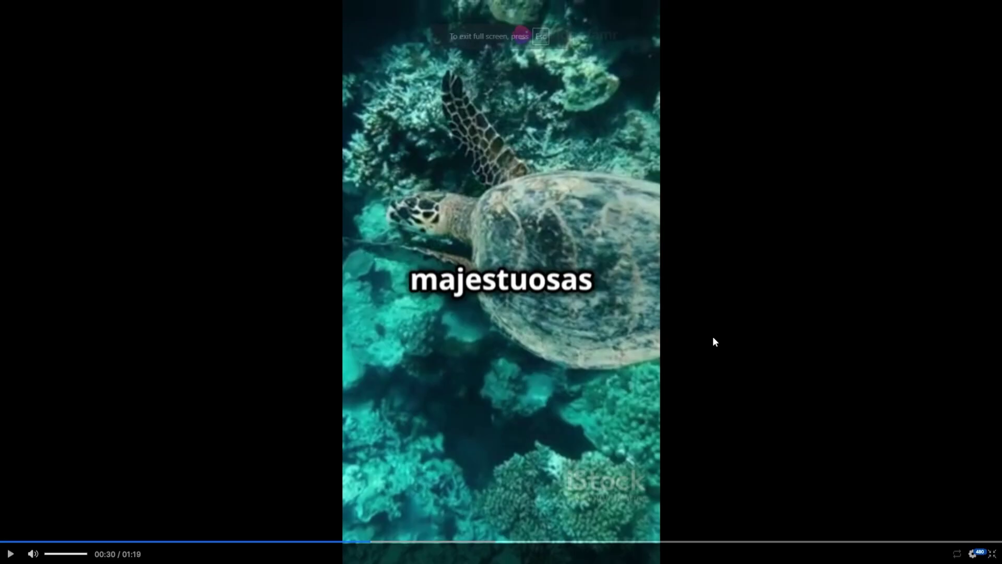